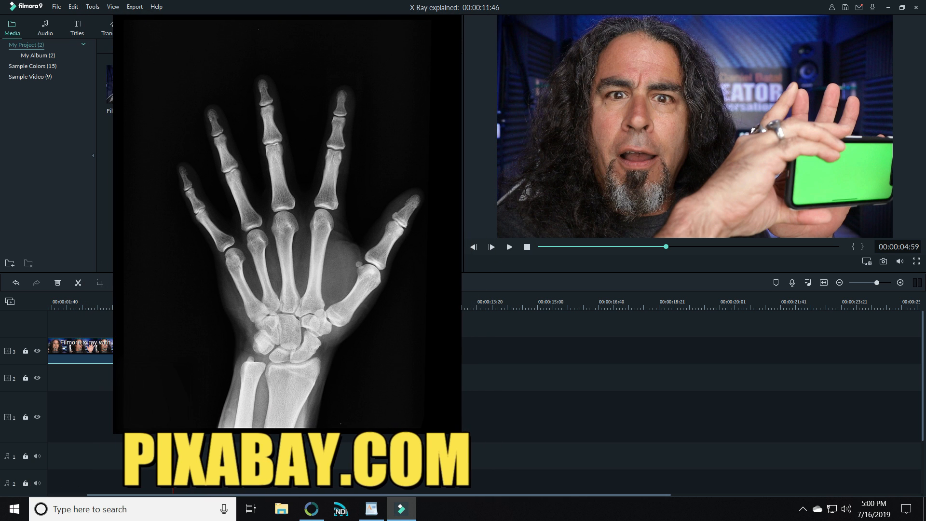
Place the x-ray image on track 2 beneath the hand video and reduce the video's Compositing opacity to about 57%.
left_click_drag(227, 85, 45, 388)
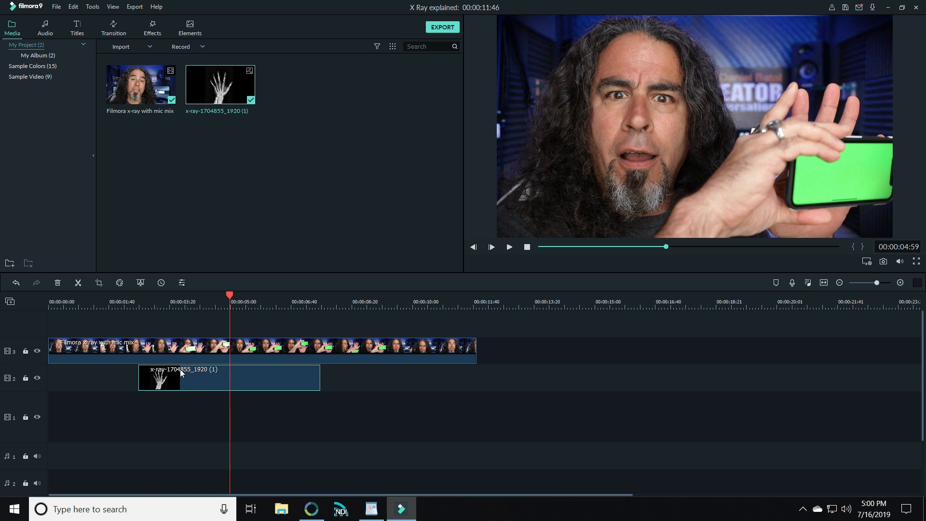
double_click(163, 343)
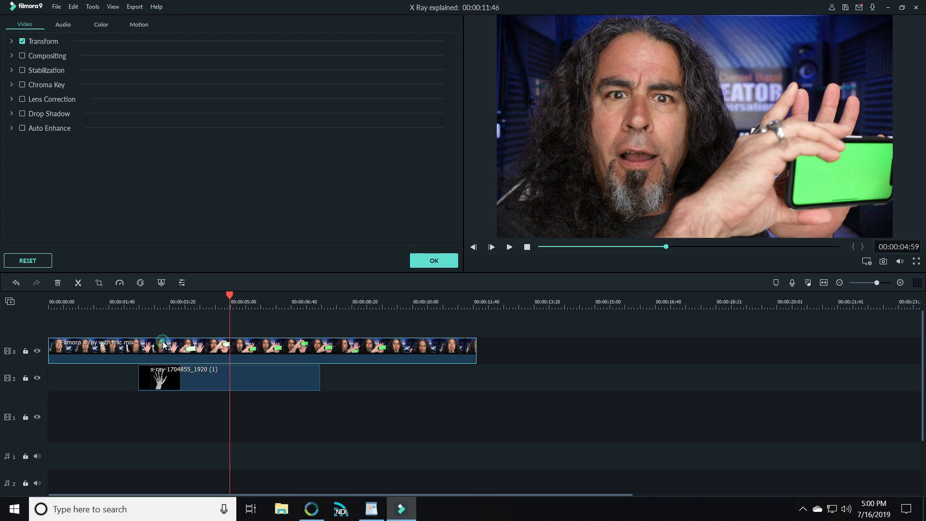
left_click(22, 55)
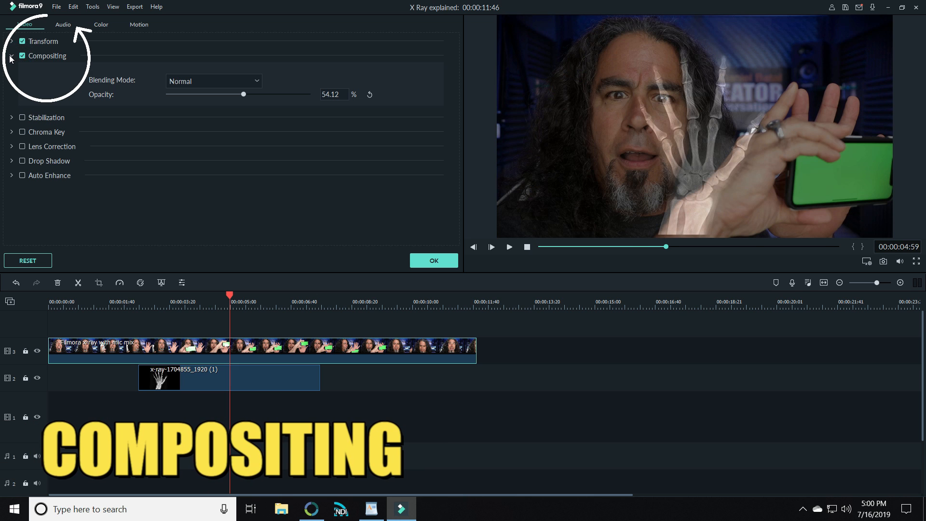
left_click_drag(242, 96, 224, 88)
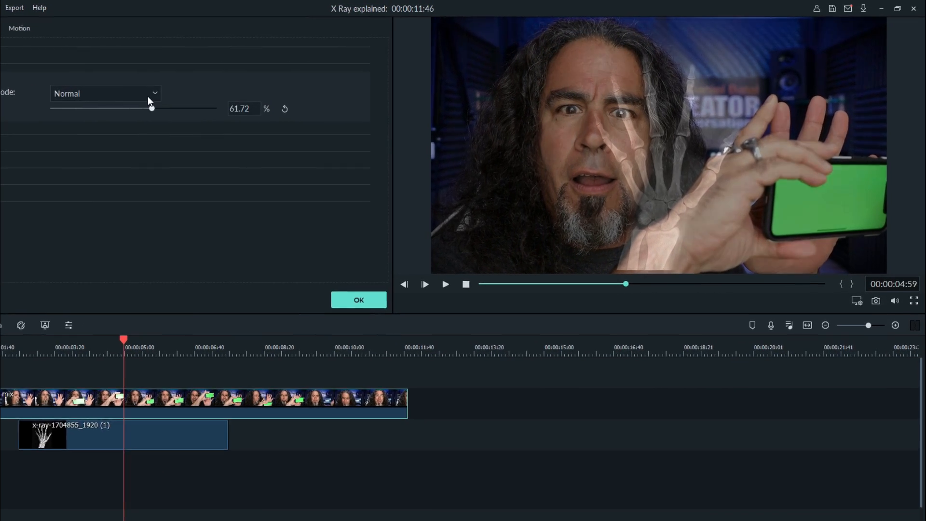
left_click_drag(148, 97, 140, 98)
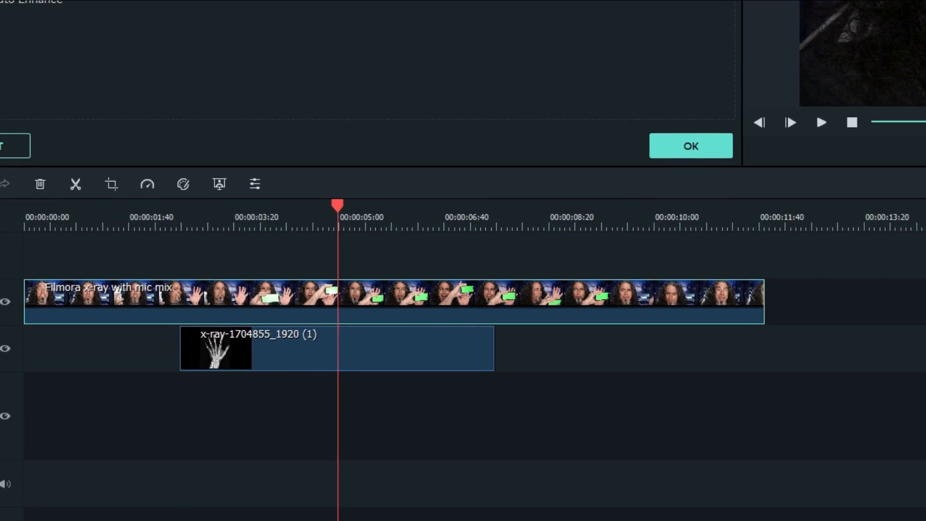
Lock the video track and mirror the x-ray image horizontally, stretching it over the side of the frame with the phone.
left_click(48, 246)
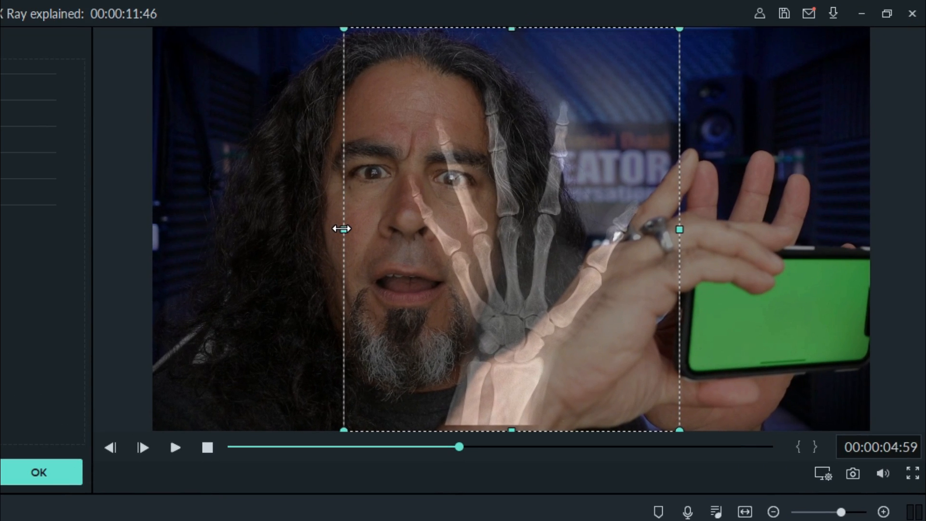
left_click_drag(464, 165, 820, 129)
left_click_drag(699, 189, 847, 183)
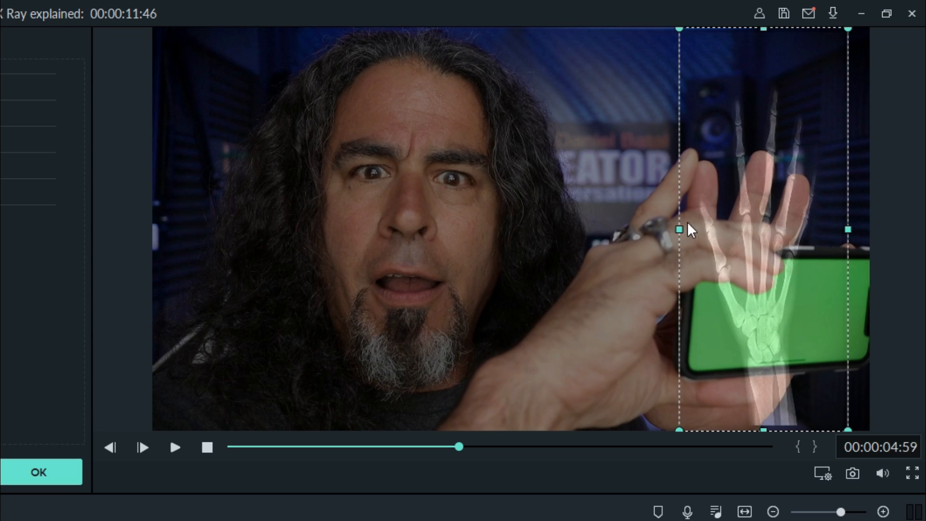
left_click_drag(682, 230, 523, 224)
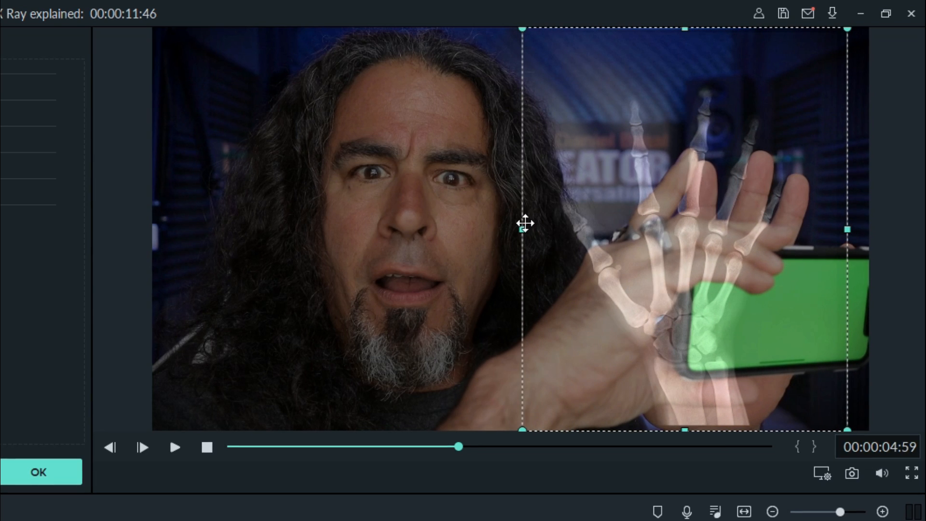
Move the mirrored x-ray down over the raised hand and tilt it slightly clockwise to follow the fingers.
left_click_drag(801, 96, 792, 157)
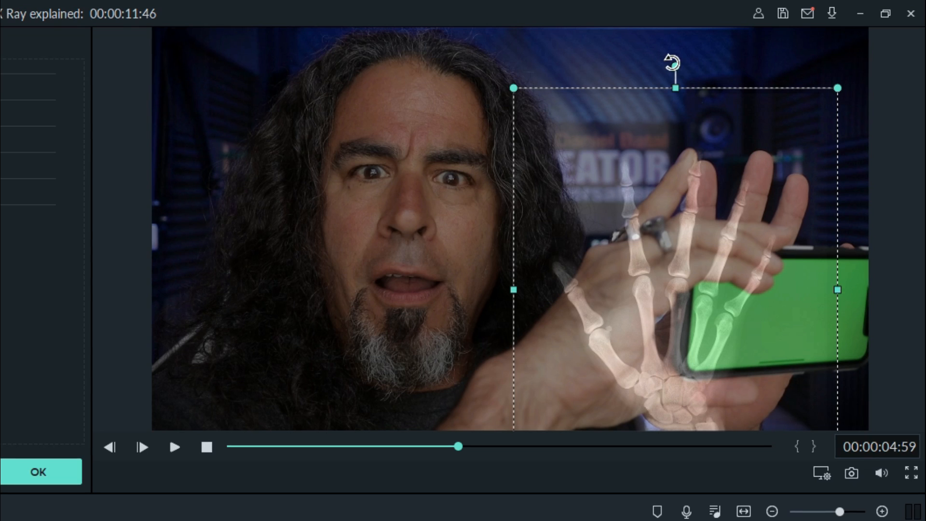
left_click_drag(676, 70, 710, 65)
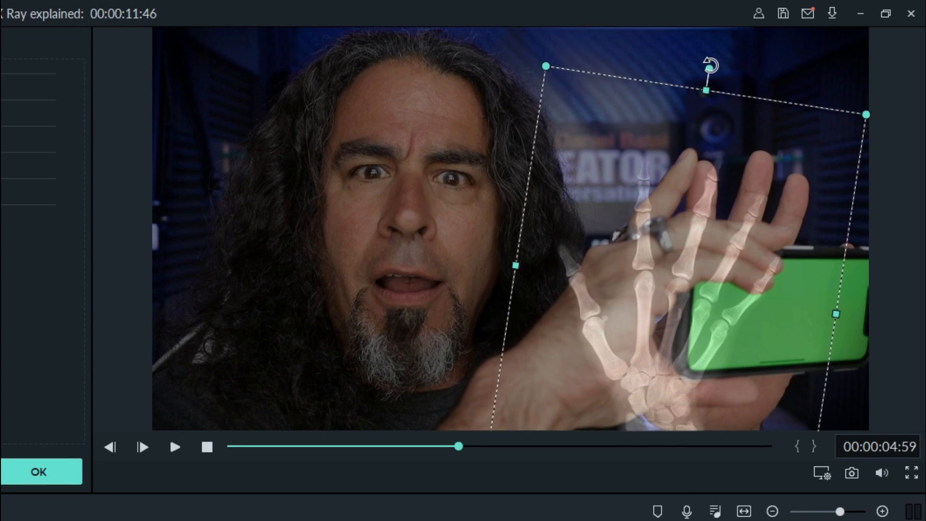
left_click_drag(750, 320, 791, 312)
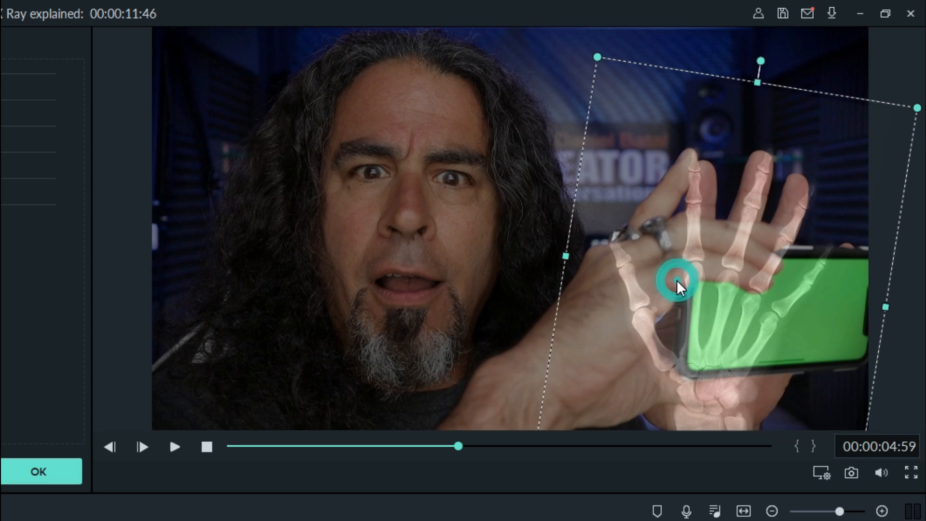
Enlarge and nudge the x-ray image so its bones match the size and position of the real hand.
left_click_drag(567, 254, 545, 253)
left_click_drag(664, 307, 674, 323)
left_click_drag(902, 327, 888, 327)
left_click_drag(593, 73, 569, 43)
left_click_drag(900, 324, 916, 329)
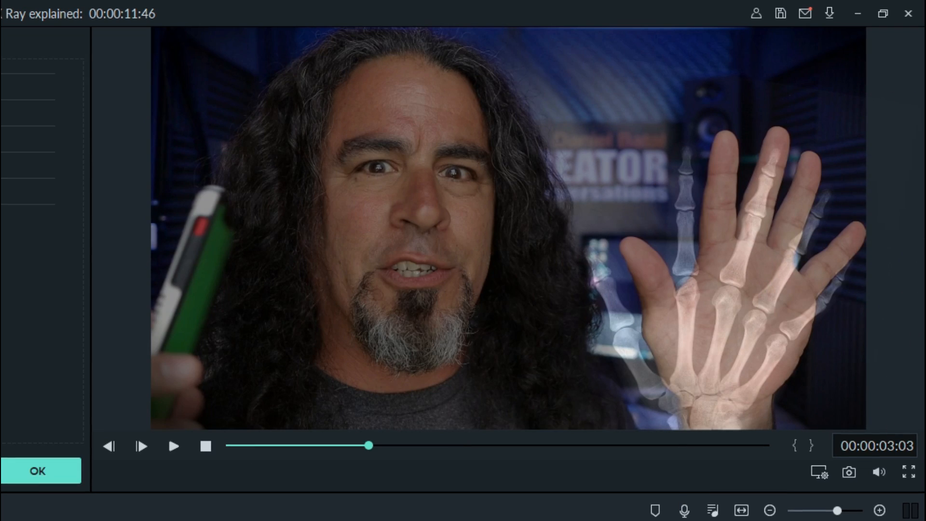
Check the x-ray alignment in playback, shrink the image slightly and shift it back over the palm at 00:00:07:01.
left_click(174, 446)
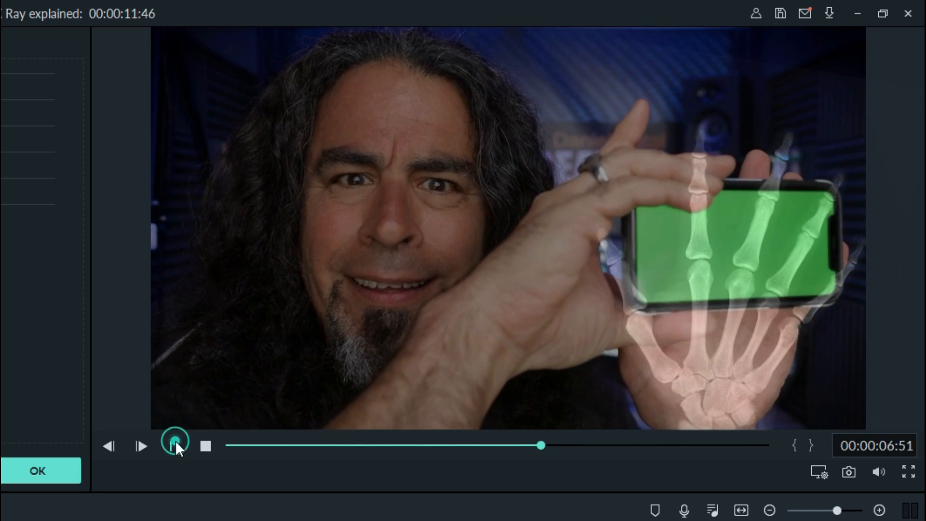
left_click(175, 444)
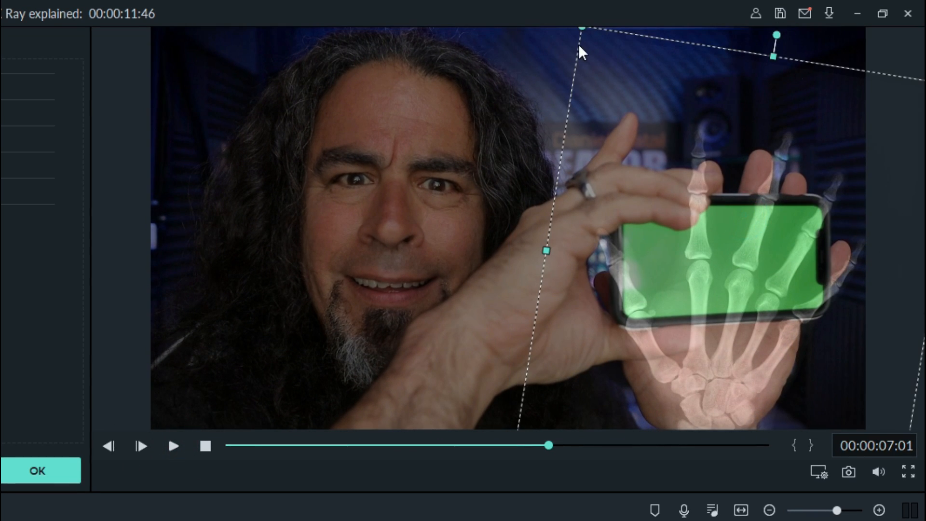
left_click_drag(581, 28, 604, 75)
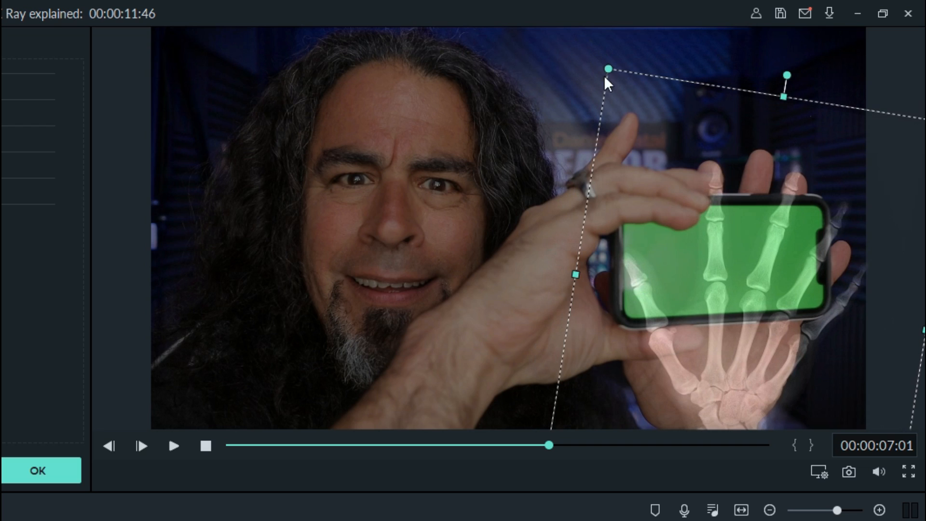
left_click_drag(684, 174, 666, 169)
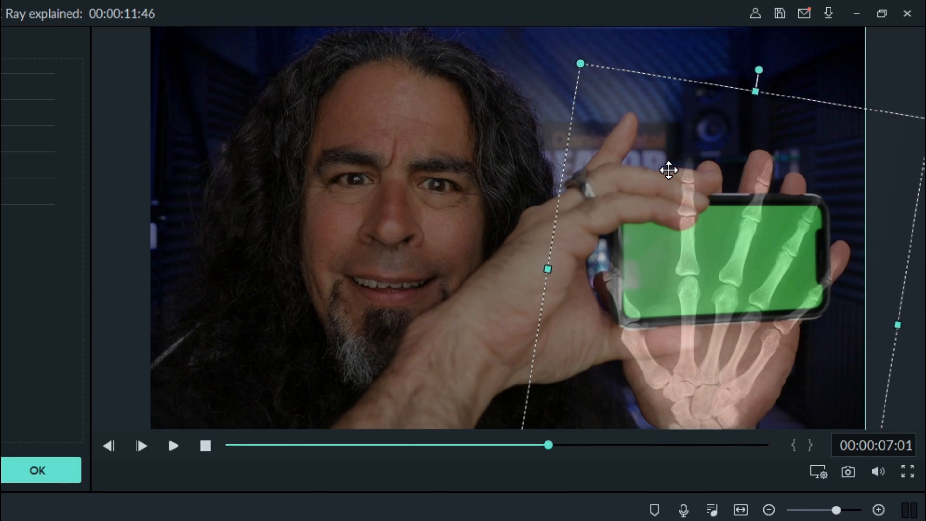
left_click(172, 445)
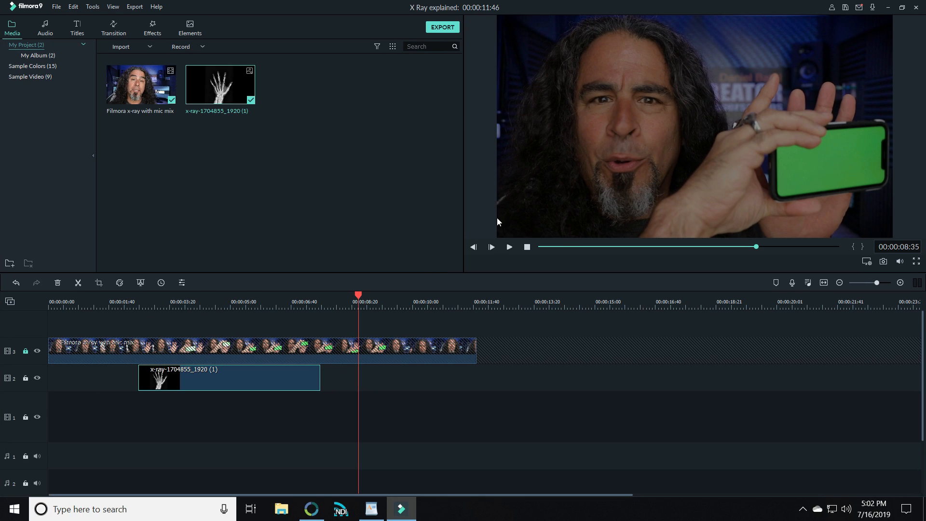
Unlock the video track and turn off Compositing on the hand video to restore its full opacity.
left_click(25, 352)
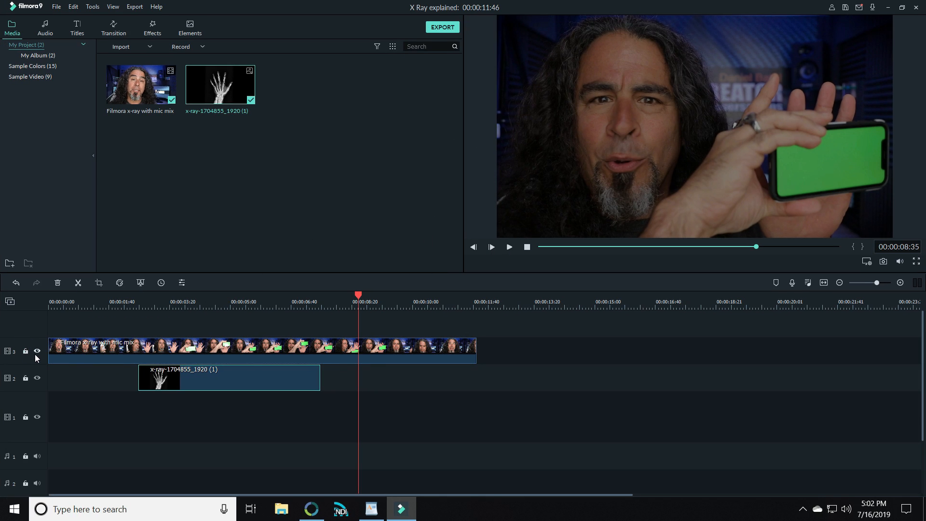
double_click(60, 347)
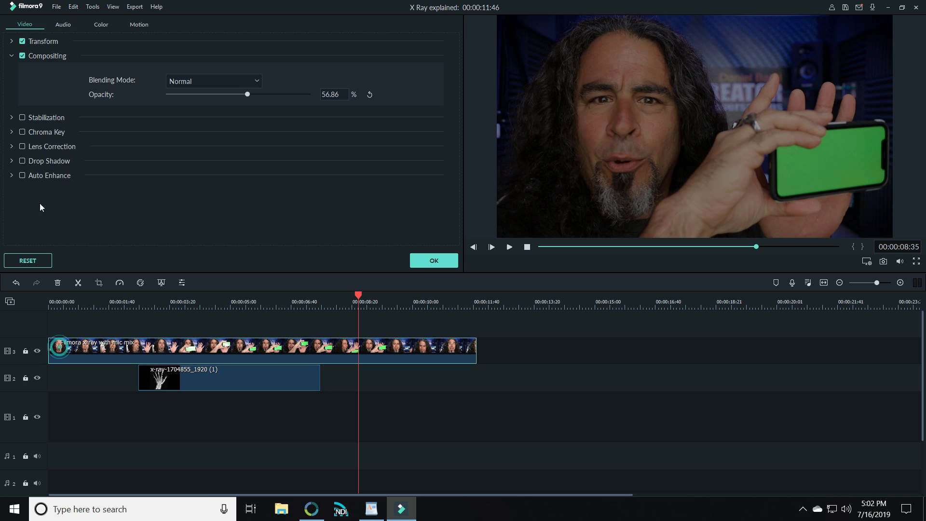
left_click(23, 56)
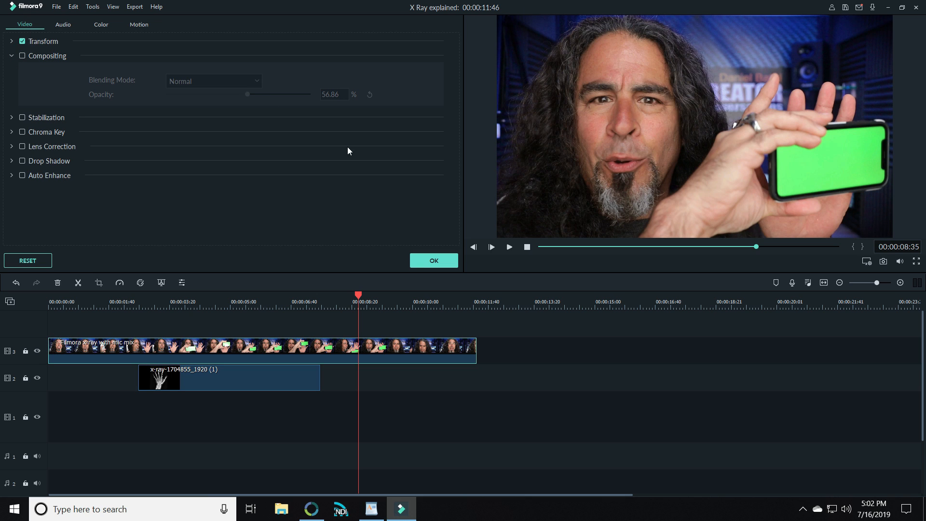
Enable Chroma Key on the hand video and sample the phone screen's green as the key color.
left_click(11, 132)
left_click(22, 132)
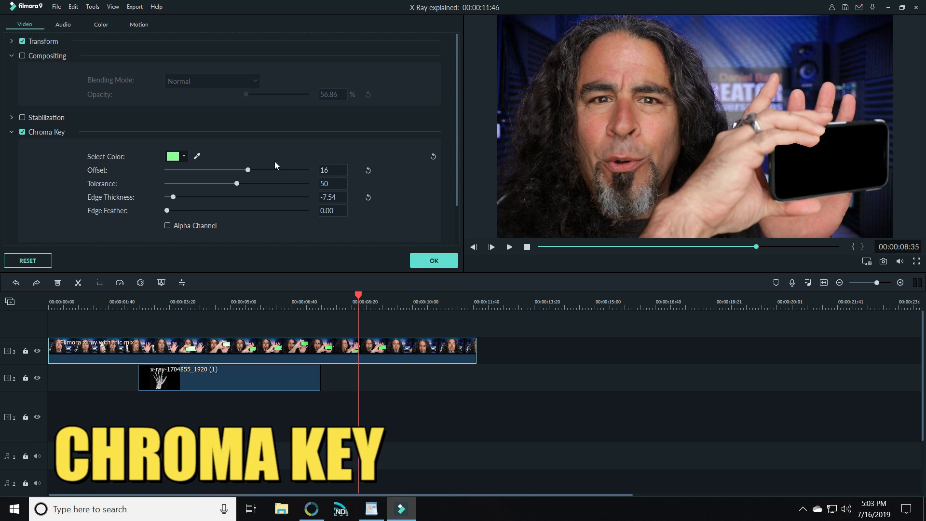
left_click(196, 156)
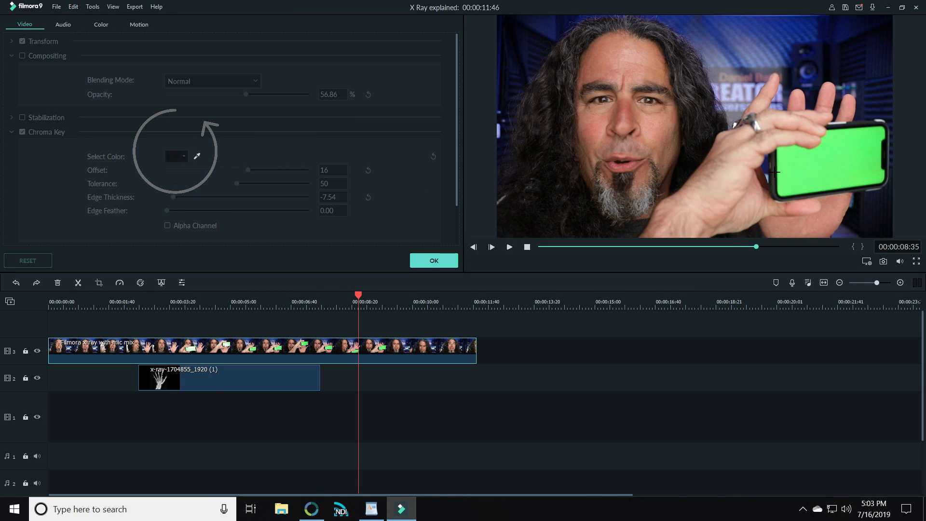
left_click(818, 164)
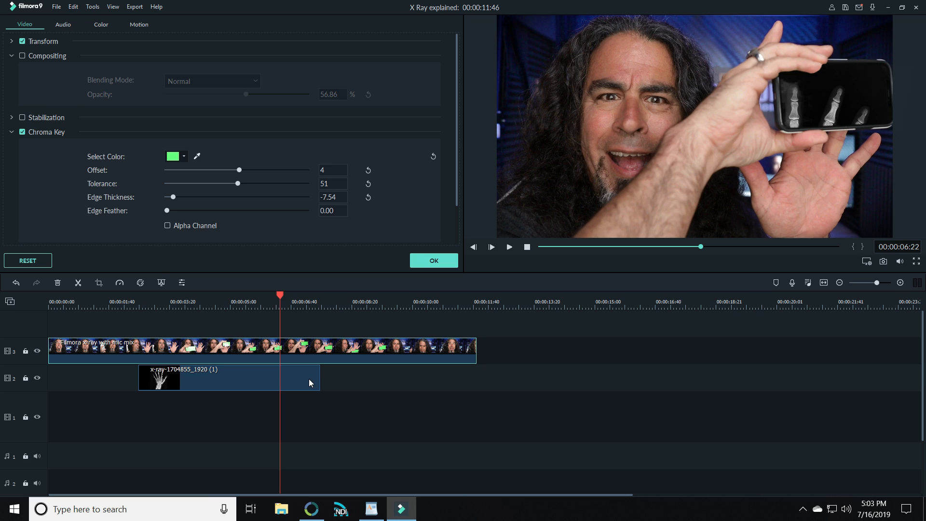
Extend the x-ray clip's end on track 2 to nearly the end of the hand video.
left_click(309, 379)
left_click_drag(320, 377, 472, 361)
Refine the hand video's Chroma Key at 00:00:05:27 with offset 11, tolerance 49 and edge thickness -9.00.
left_click_drag(280, 296, 206, 313)
double_click(149, 354)
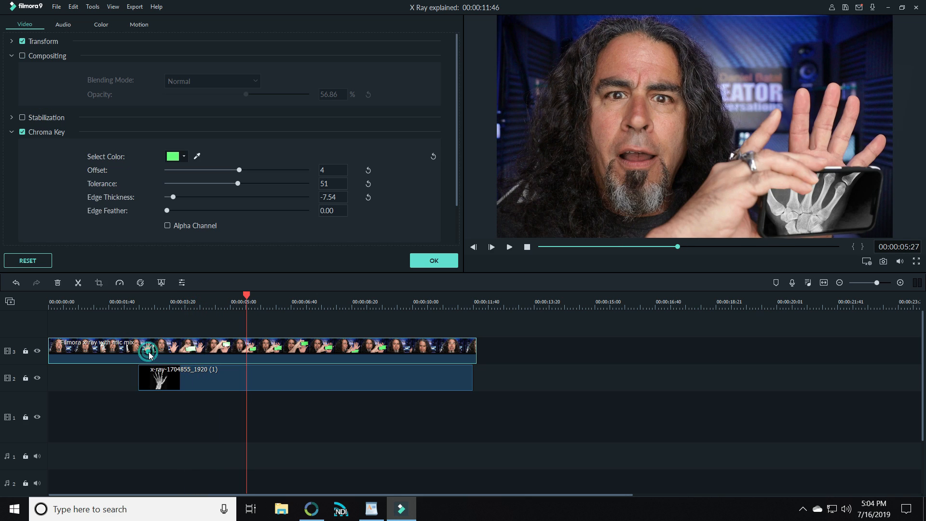
left_click_drag(174, 196, 169, 197)
left_click_drag(168, 196, 169, 197)
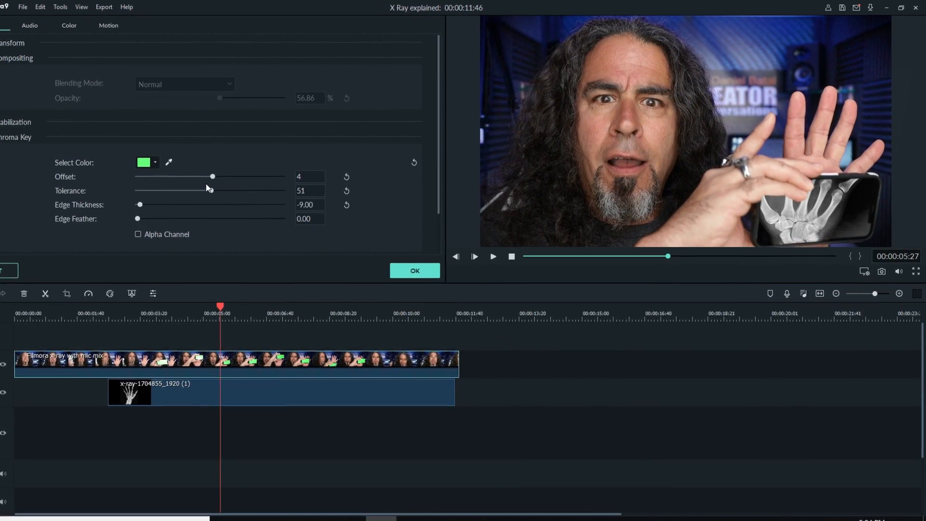
left_click_drag(200, 178, 115, 216)
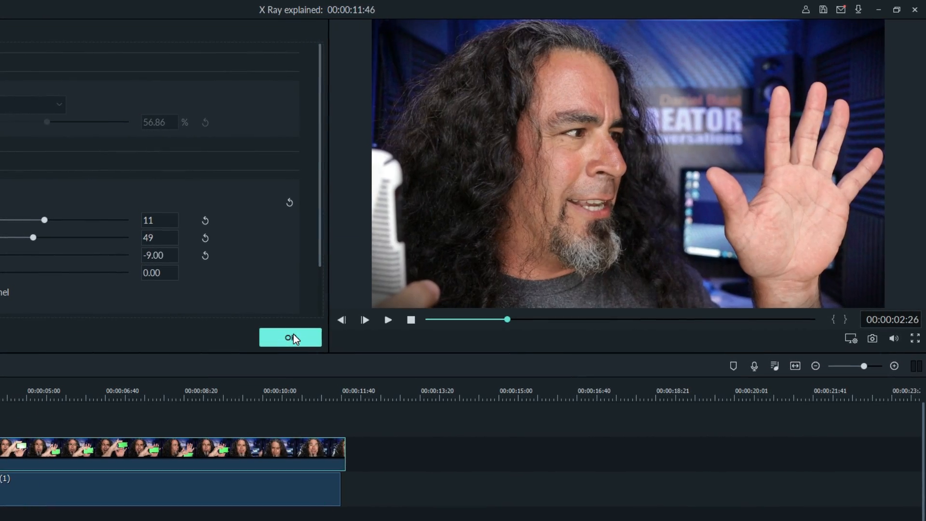
Play back the keyed phone screen from 00:00:02:26 to 00:00:07:04 and confirm the clip settings.
left_click(389, 320)
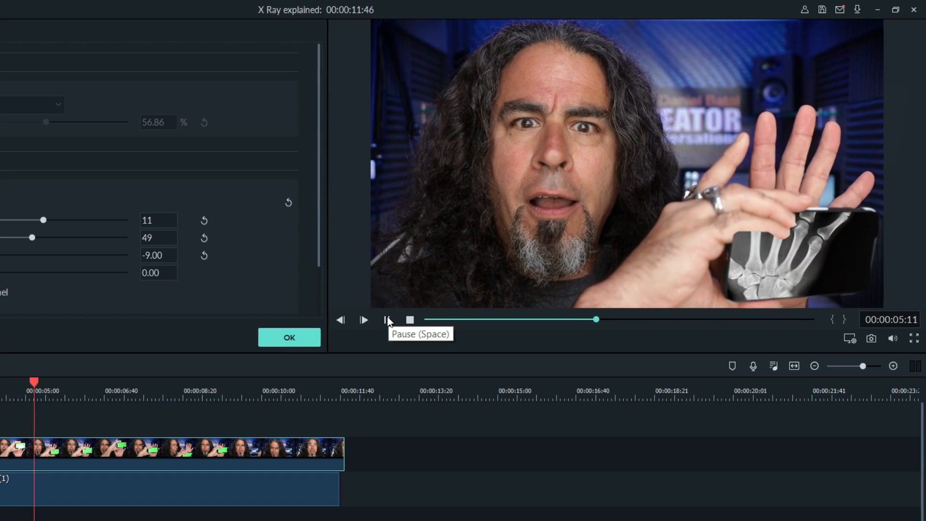
left_click(387, 320)
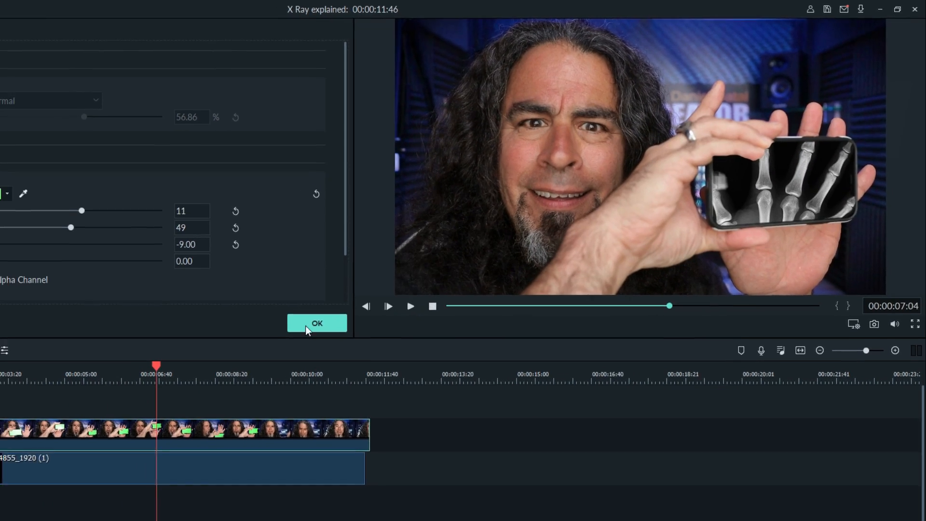
left_click(305, 326)
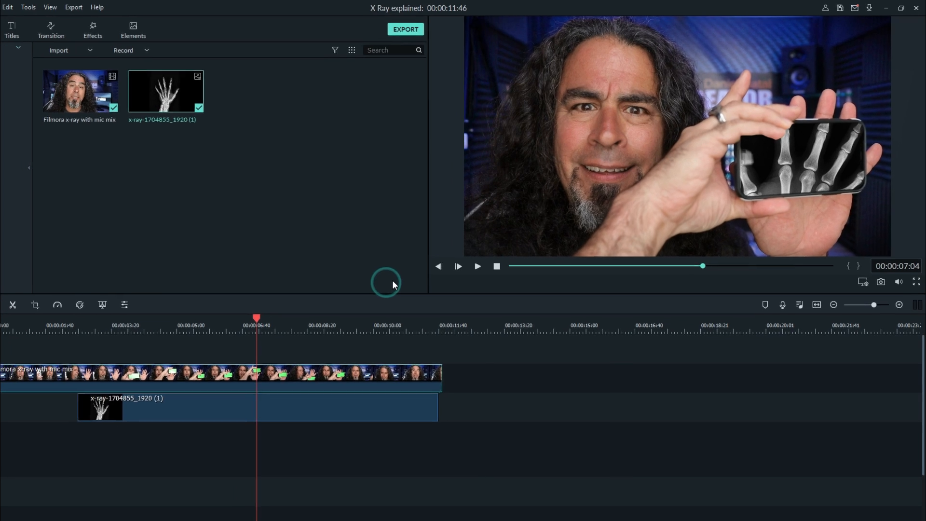
Import the Electric_Ring_Long and Hair_Clippers_Cutting audio files from the Sound Effects folder.
left_click(146, 48)
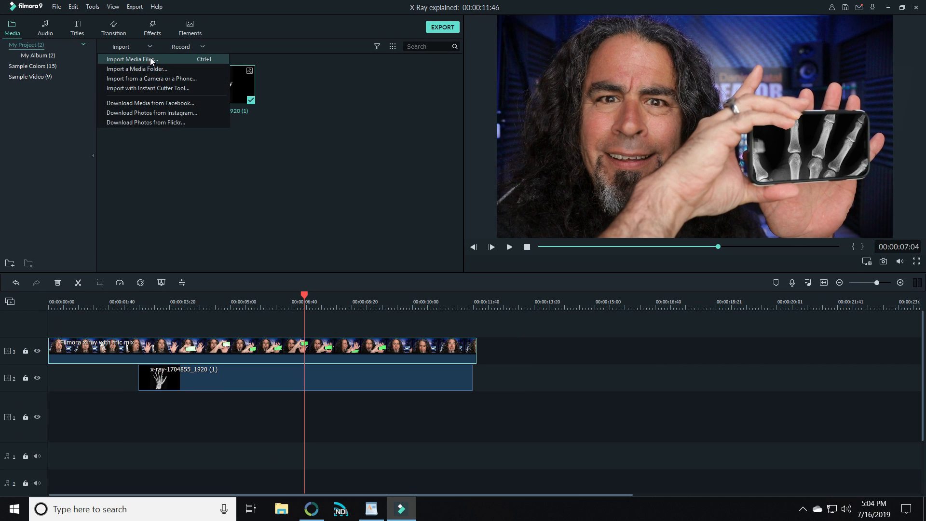
left_click(151, 60)
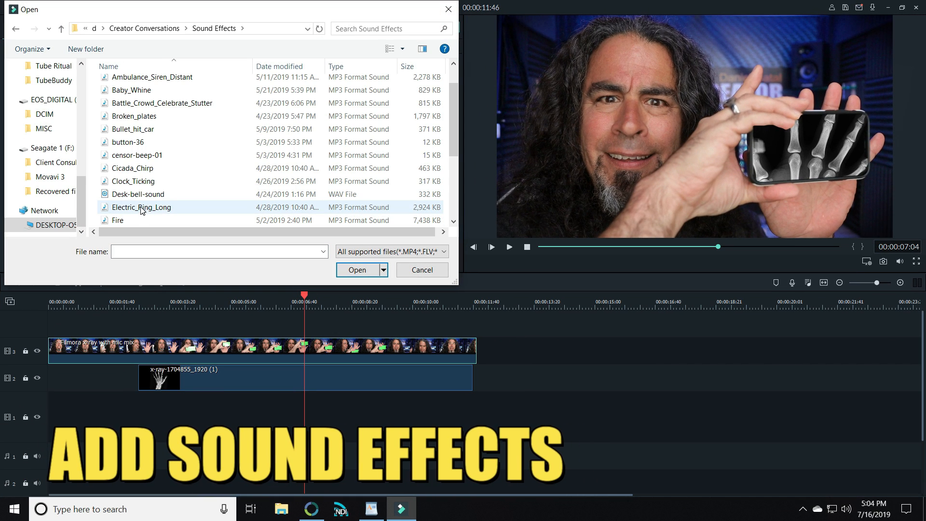
double_click(141, 208)
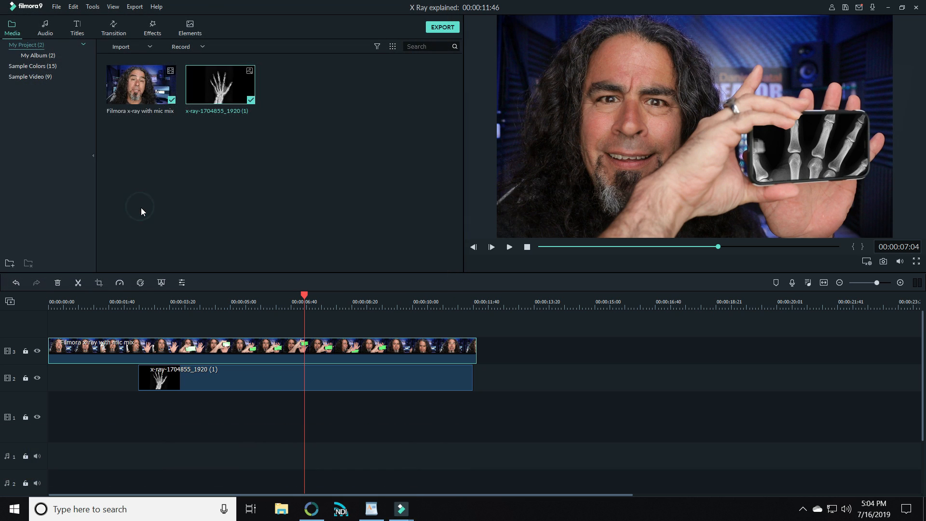
left_click(143, 52)
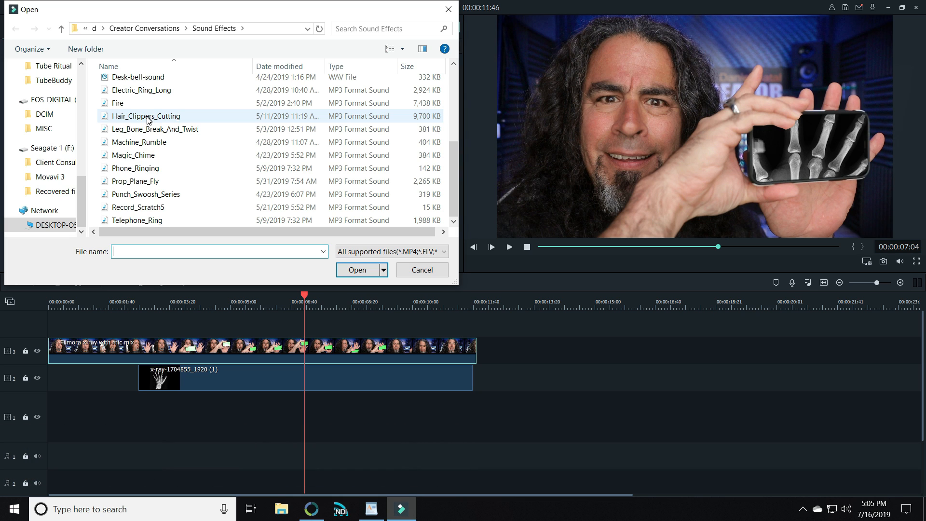
double_click(150, 122)
Place Electric_Ring_Long and Hair_Clippers_Cutting on audio tracks 1 and 2 from the x-ray clip's start, trimming both at 00:00:11:41.
left_click_drag(278, 108, 139, 414)
left_click(473, 301)
key("ctrl+b")
key("Delete")
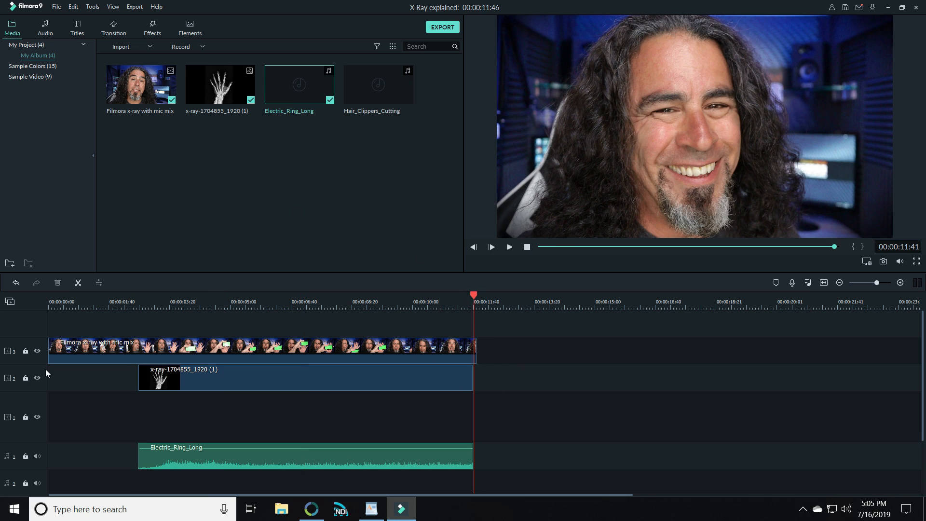
left_click_drag(356, 90, 145, 453)
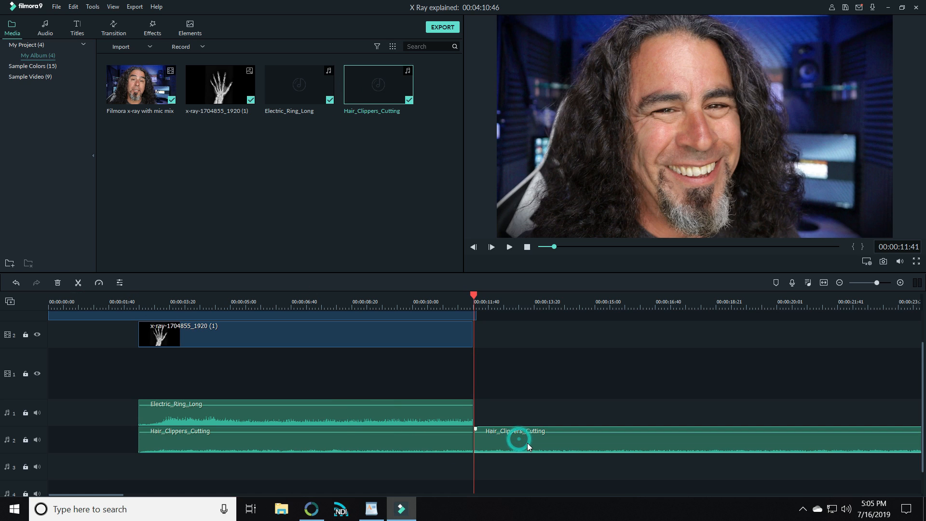
key("Delete")
Lower the volume of the sound effects and add short fade-ins and fade-outs to both audio clips.
left_click_drag(204, 405, 213, 431)
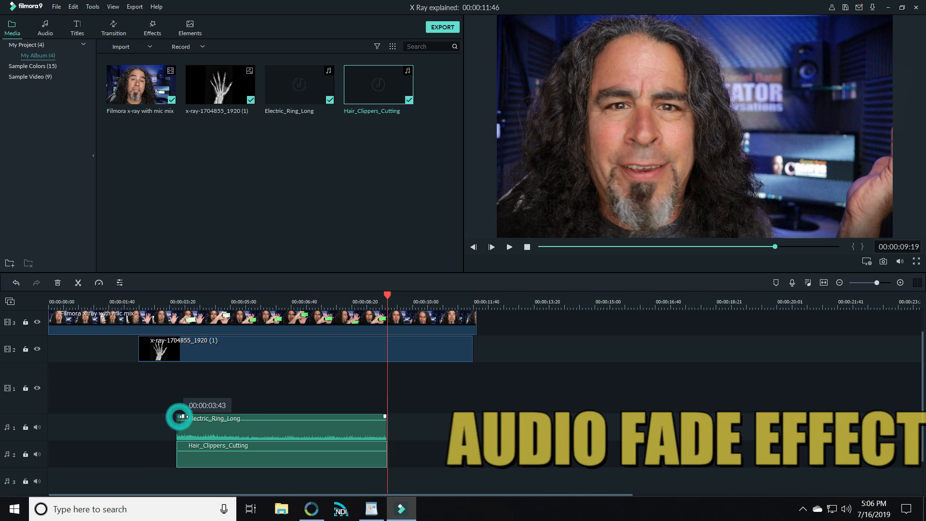
left_click_drag(184, 416, 188, 442)
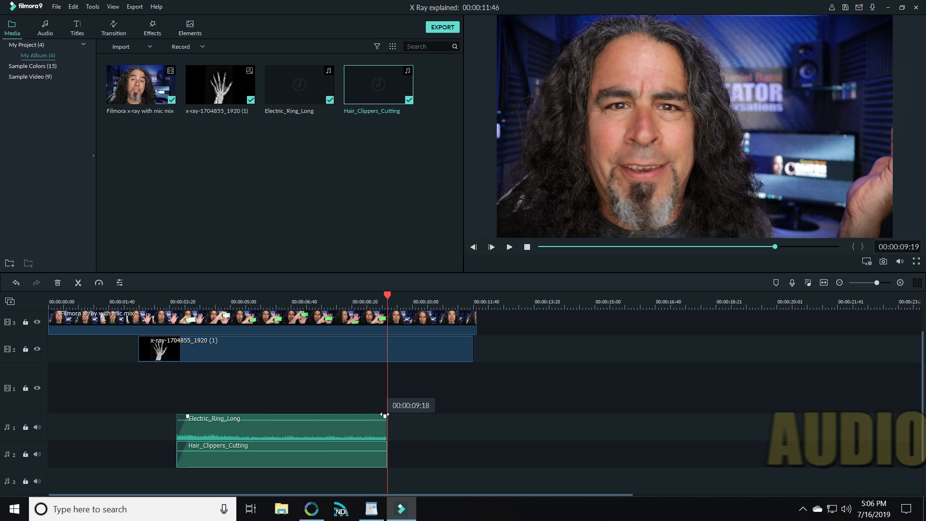
left_click_drag(385, 415, 375, 442)
Play the edit from just after the x-ray clip's start to review the phone effect with its sound.
left_click(163, 302)
left_click(510, 248)
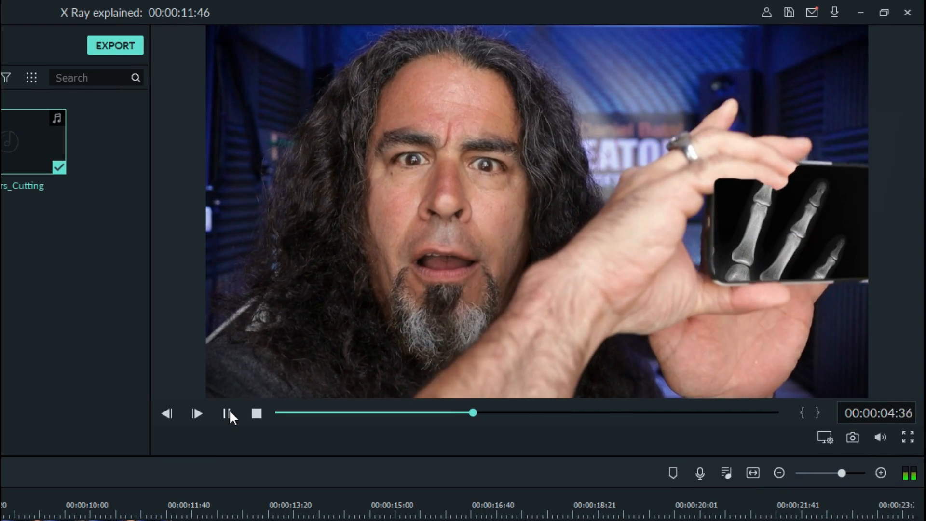